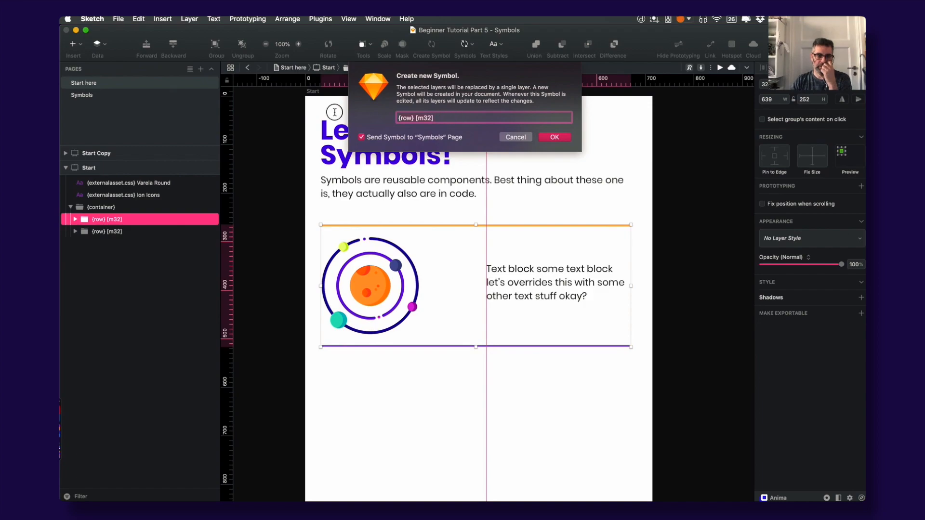
Create a symbol named Image+TextBlock from the selected row, save the document and check the Sketch2React Code App preview.
type("Image+TextBlock")
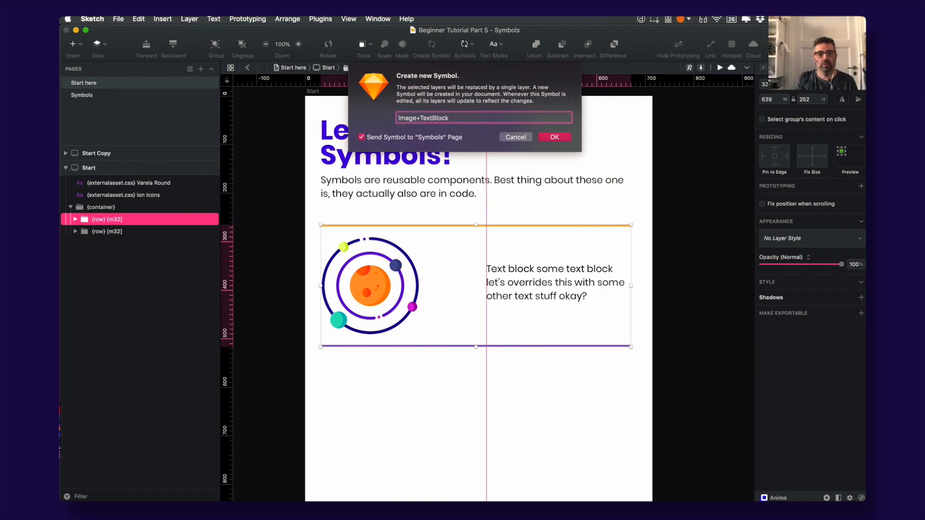
key("Return")
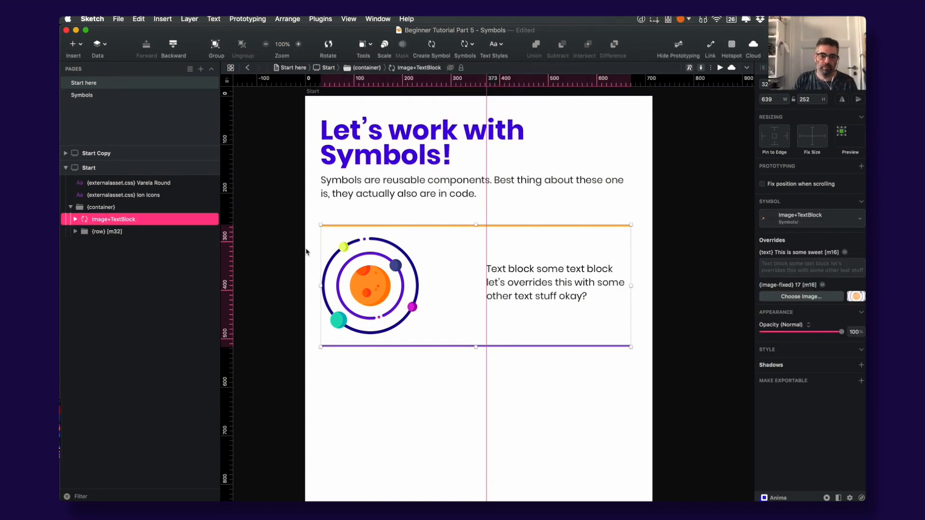
scroll(296, 264, "down", 1)
key("super+s")
key("super+Tab")
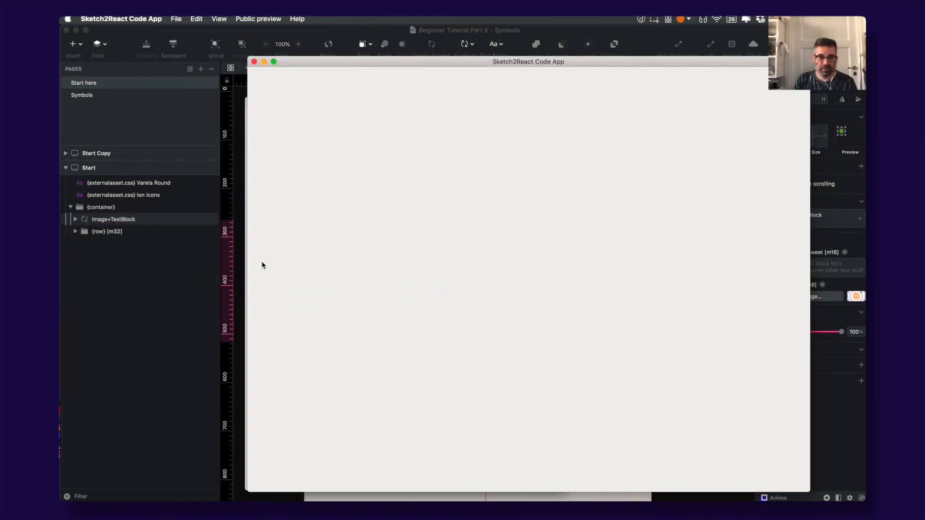
left_click(398, 36)
Duplicate the Image+TextBlock symbol instance and place the copy directly below the original.
left_click_drag(520, 373, 526, 271)
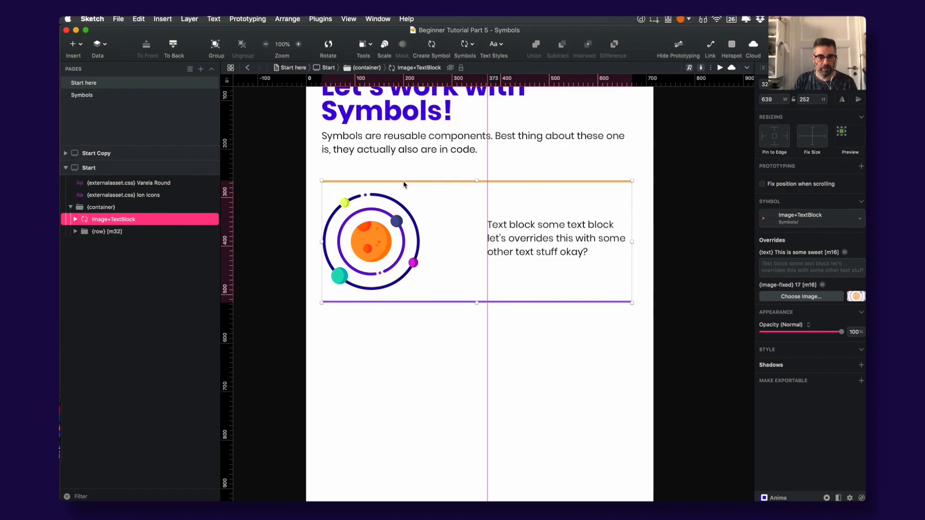
key("super+d")
left_click_drag(389, 224, 390, 360)
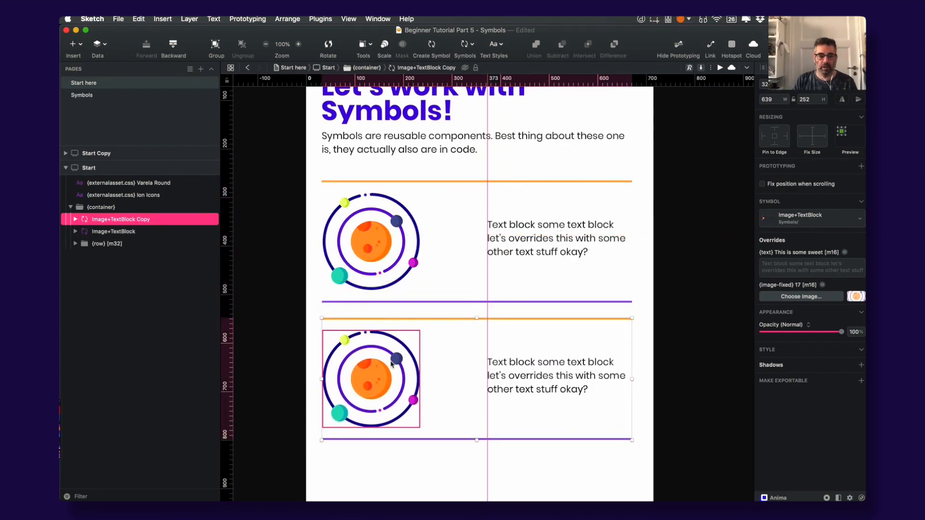
Review both symbol instances in the Sketch2React Code App preview, then return to Sketch.
key("super+Tab")
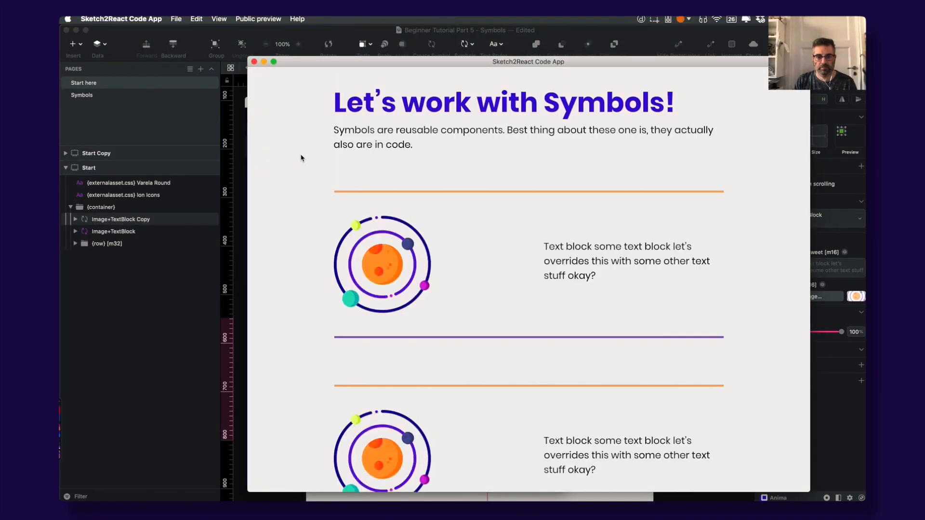
scroll(326, 174, "down", 3)
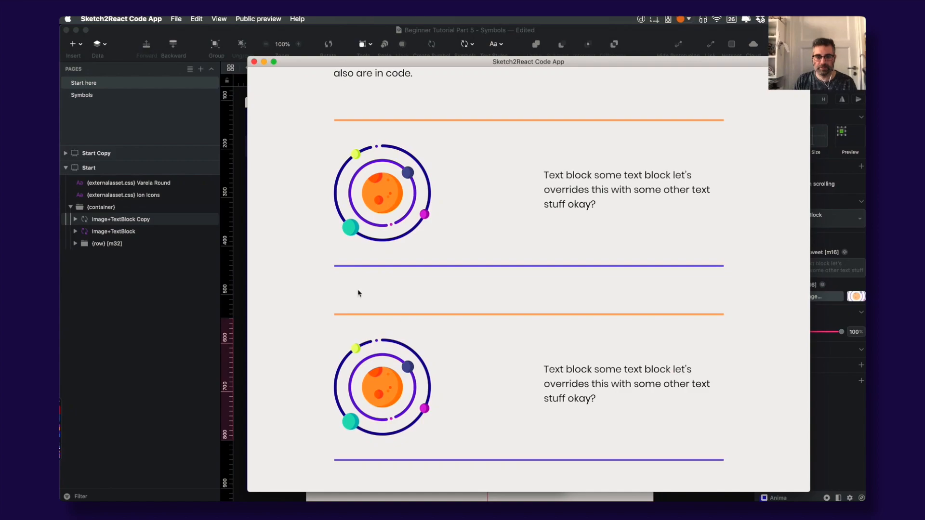
left_click(210, 26)
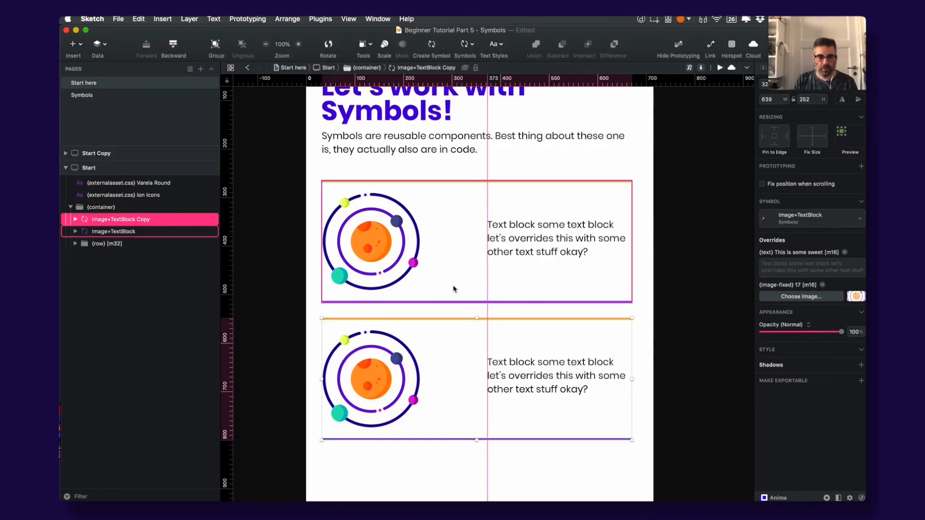
Override the lower instance's text with "Let's change the text in this block here" and save the document.
left_click(481, 246)
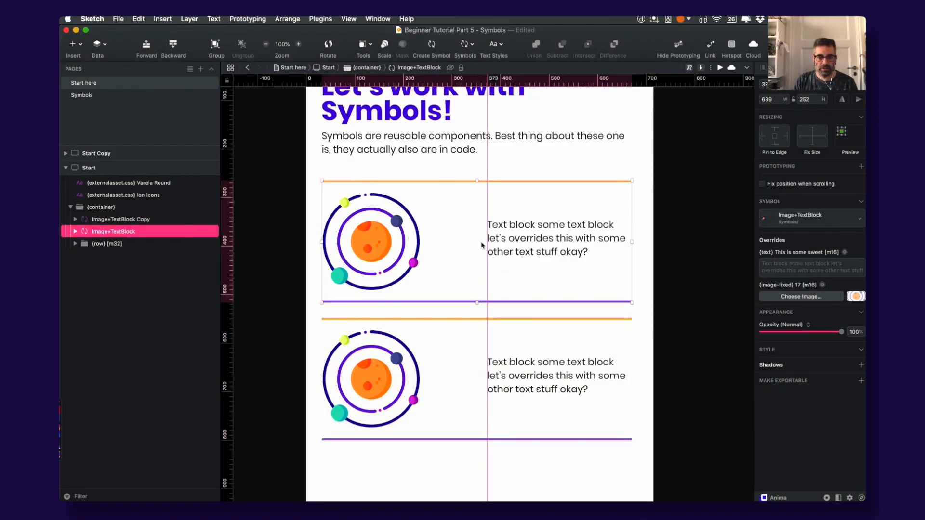
left_click(454, 367)
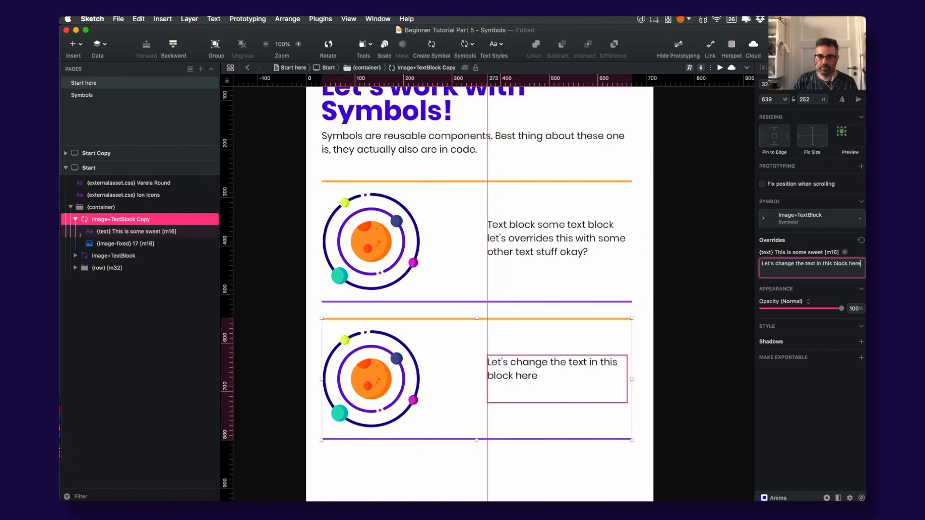
left_click(710, 243)
key("super+s")
Check the overridden text in the Sketch2React Code App preview with a wider window, then return to Sketch.
key("super+Tab")
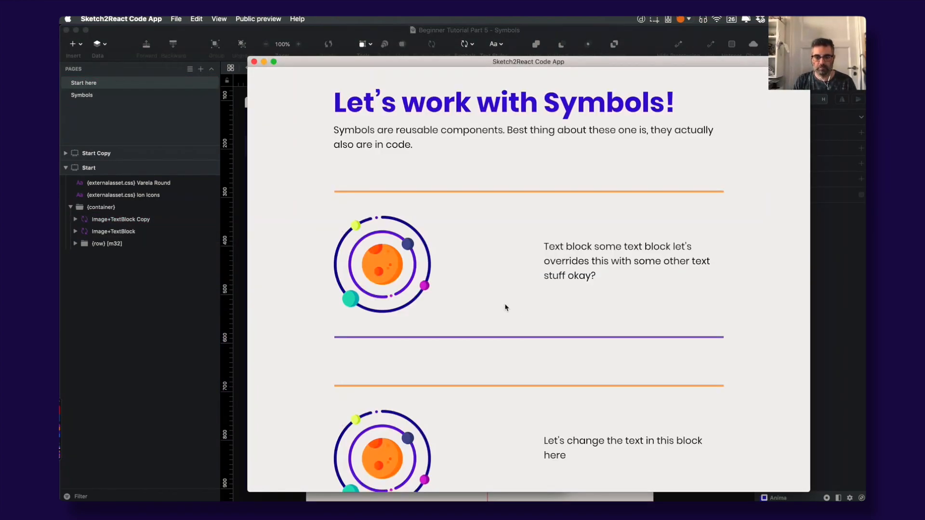
scroll(771, 318, "down", 3)
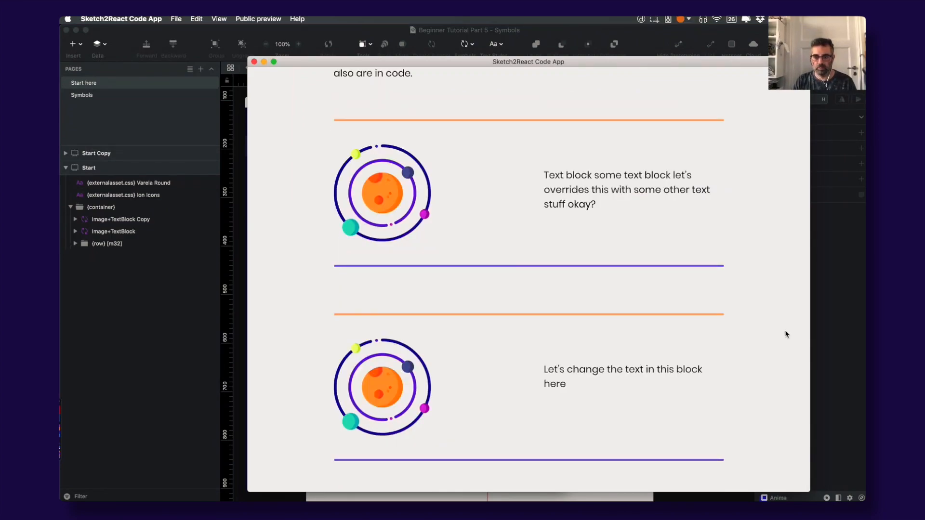
mouse_move(810, 327)
left_mouse_down()
mouse_move(523, 319)
mouse_move(848, 316)
left_mouse_up()
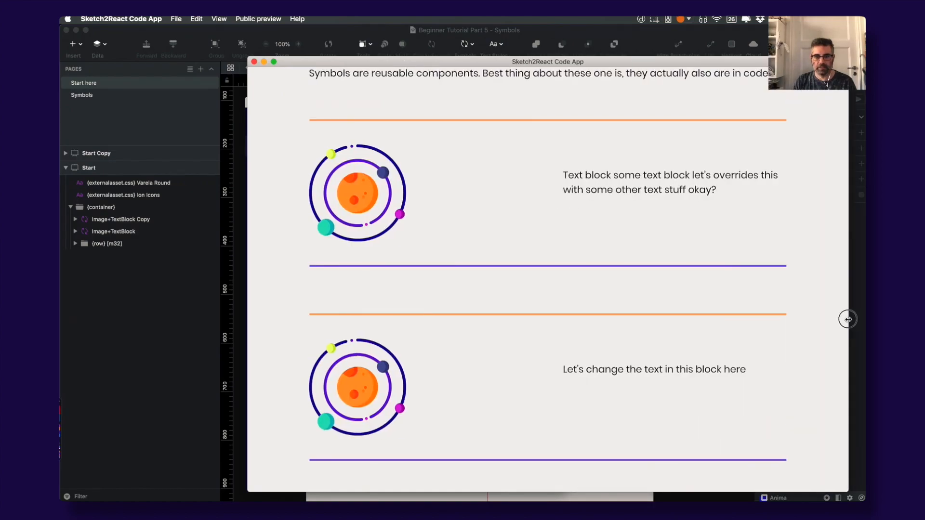
key("super+Tab")
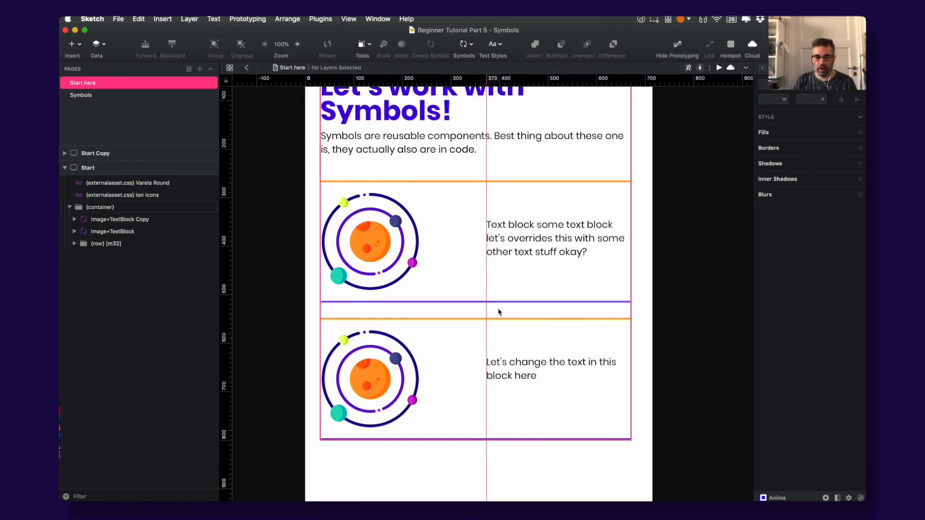
Extend the lower instance's text override with "Yes it so nice to work with Symbols in Sketch!".
left_click(533, 377)
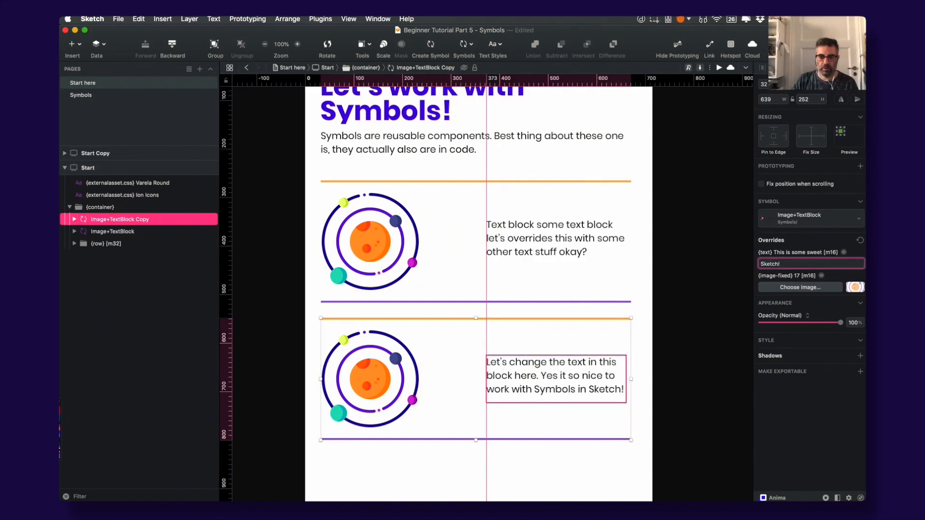
left_click(358, 357)
left_click(276, 326)
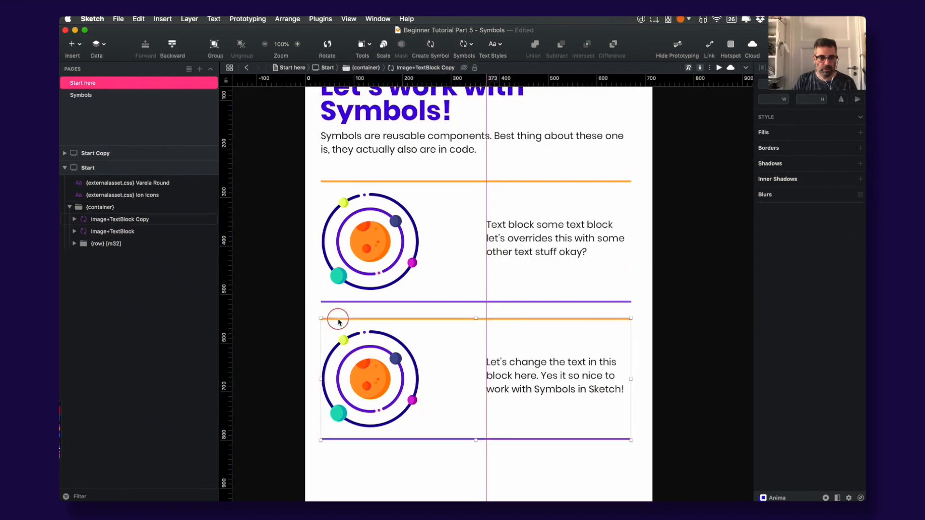
Override the lower instance's image with 004-planet.png from the png folder in Finder and save the document.
left_click(337, 320)
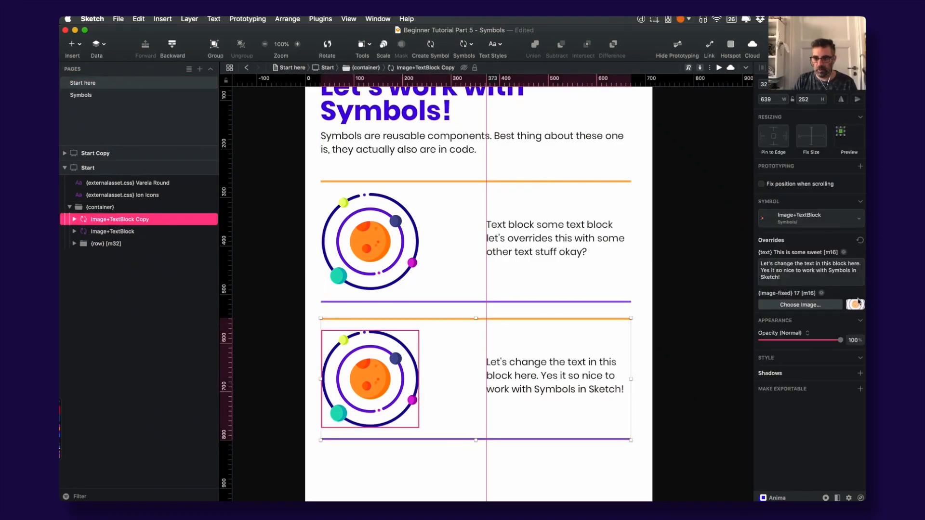
key("super+Tab")
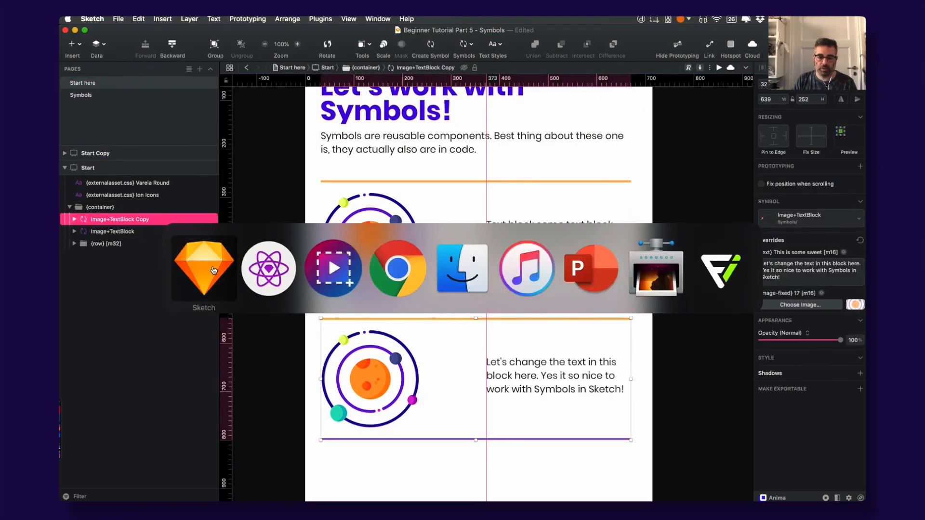
left_click(482, 265)
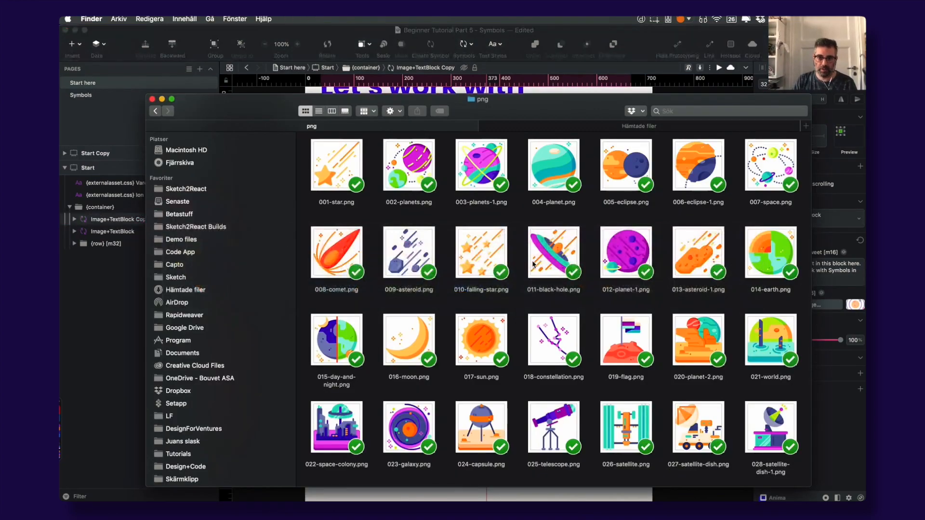
left_click(556, 168)
mouse_move(553, 166)
left_mouse_down()
mouse_move(595, 190)
mouse_move(314, 293)
mouse_move(233, 305)
mouse_move(260, 283)
mouse_move(371, 379)
mouse_move(785, 385)
mouse_move(825, 313)
mouse_move(858, 308)
left_mouse_up()
key("super+Tab")
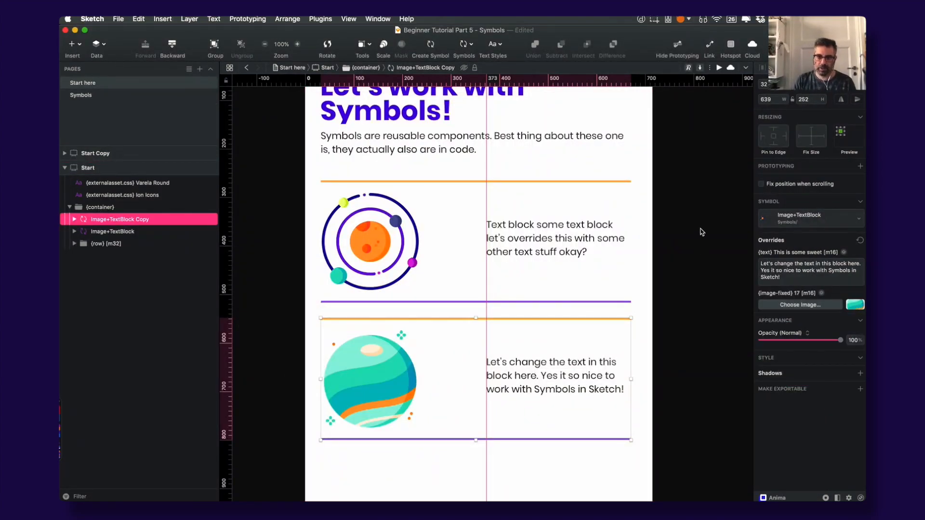
key("Escape")
Switch to the Sketch2React Code App and reopen the recent file "Beginner Tutorial Part 5 - Symbols".
key("super+Tab")
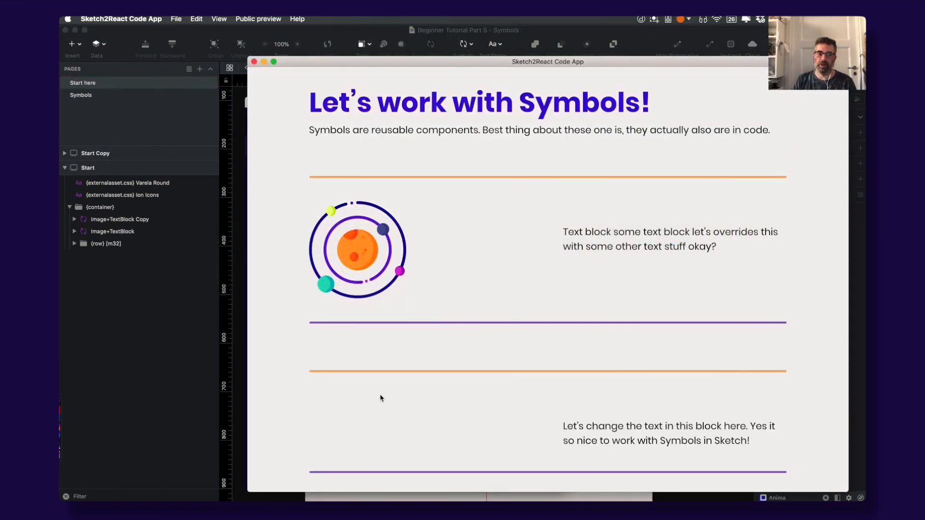
left_click(175, 19)
left_click(207, 31)
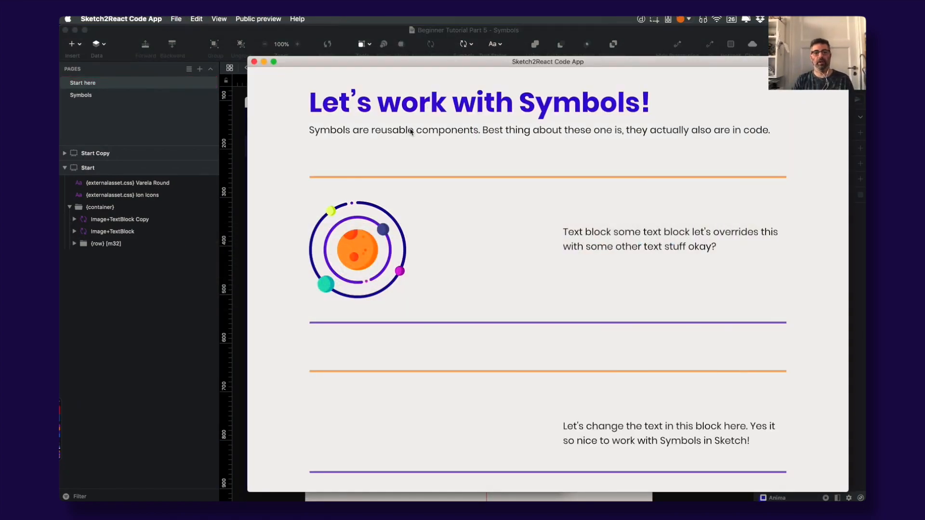
left_click(263, 200)
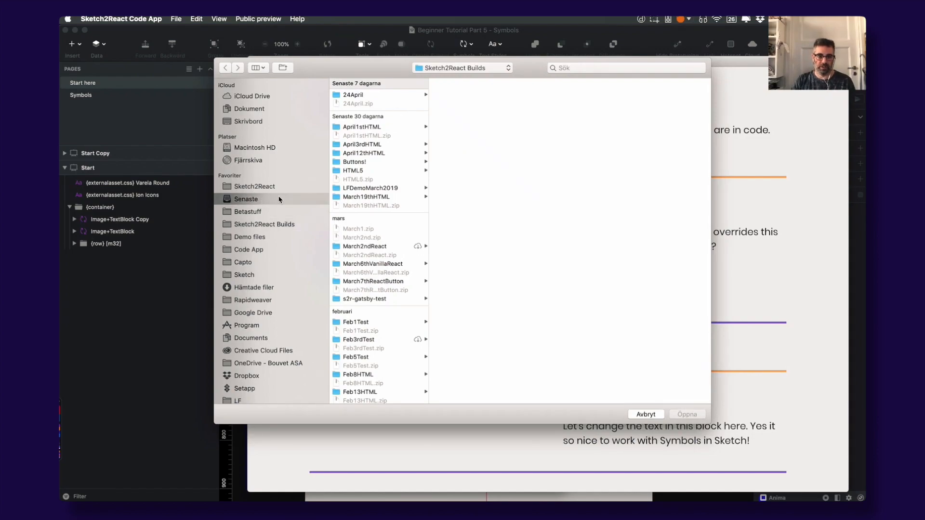
left_click(354, 96)
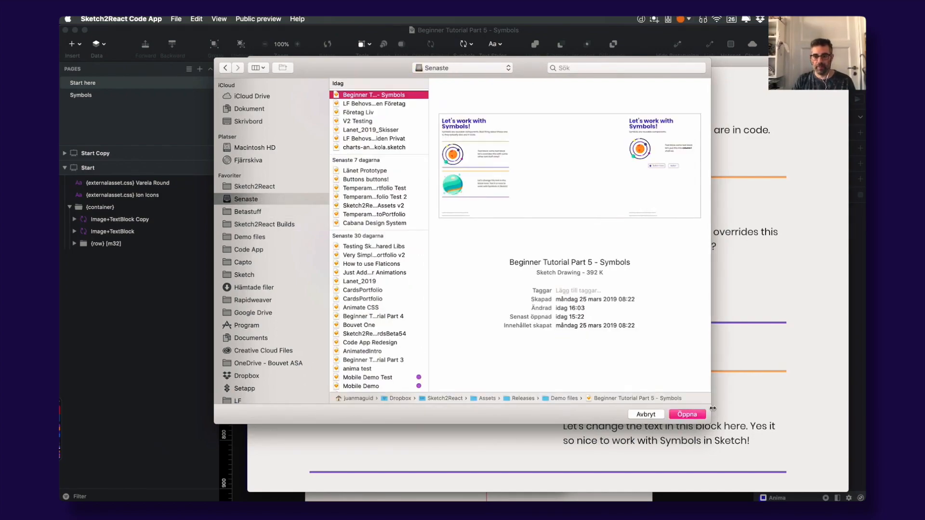
left_click(696, 417)
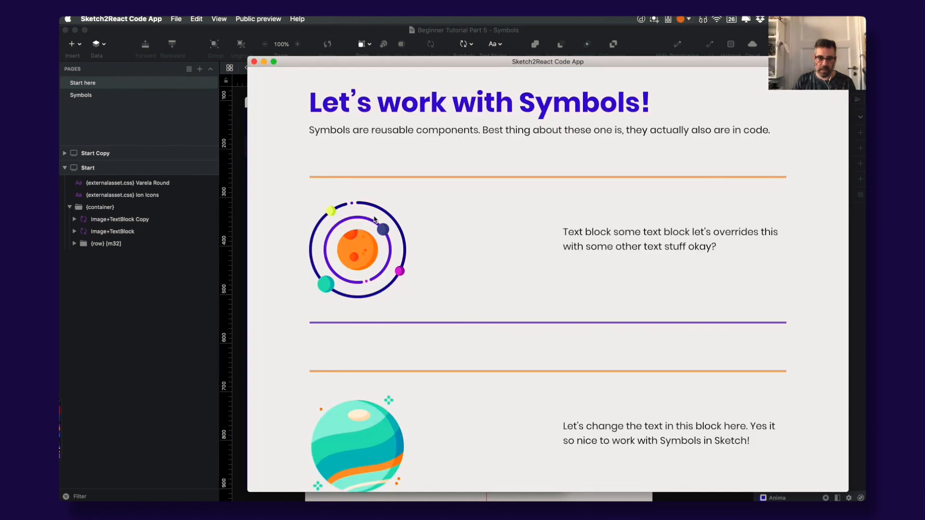
Examine both blocks in the preview while narrowing the window to check the responsive layout.
scroll(374, 220, "down", 3)
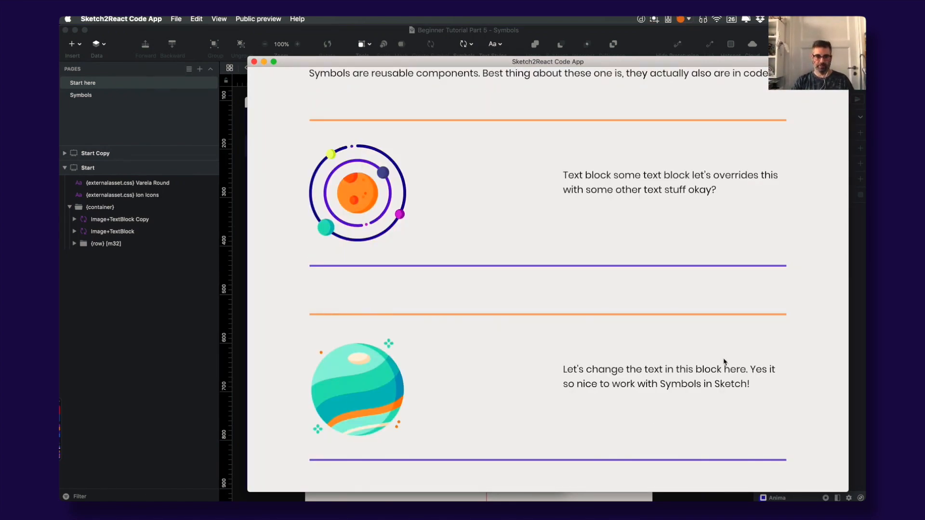
left_click_drag(848, 316, 789, 302)
scroll(571, 317, "down", 1)
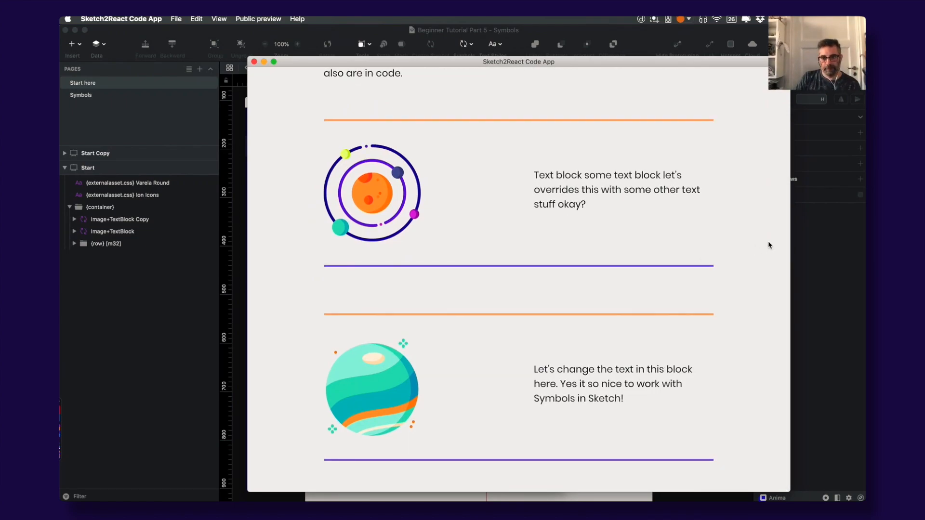
left_click_drag(790, 238, 781, 218)
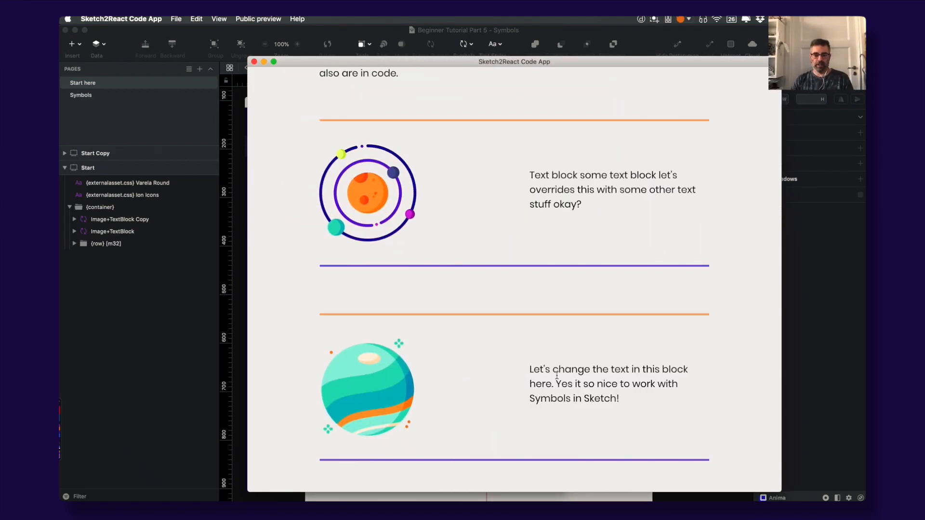
Return to Sketch and open the Image+TextBlock symbol source from its lower instance.
left_click(181, 283)
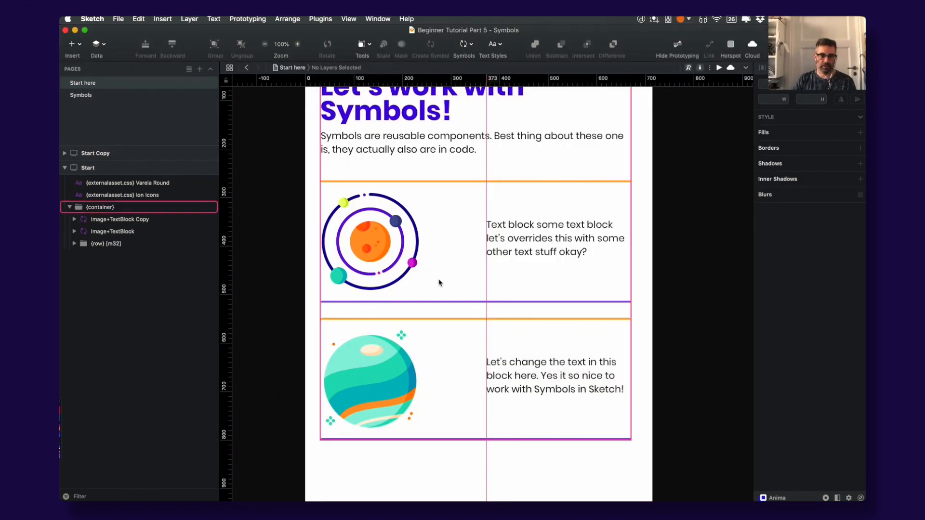
left_click(458, 343)
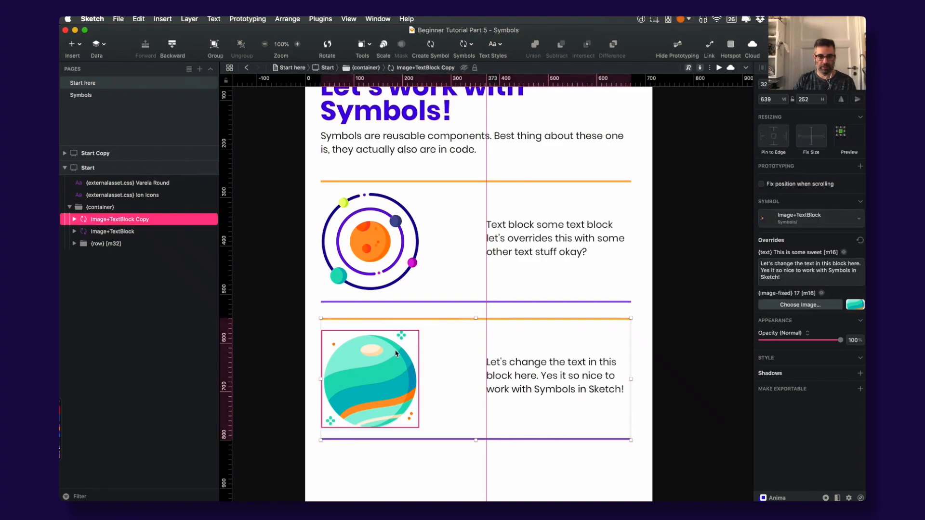
double_click(507, 358)
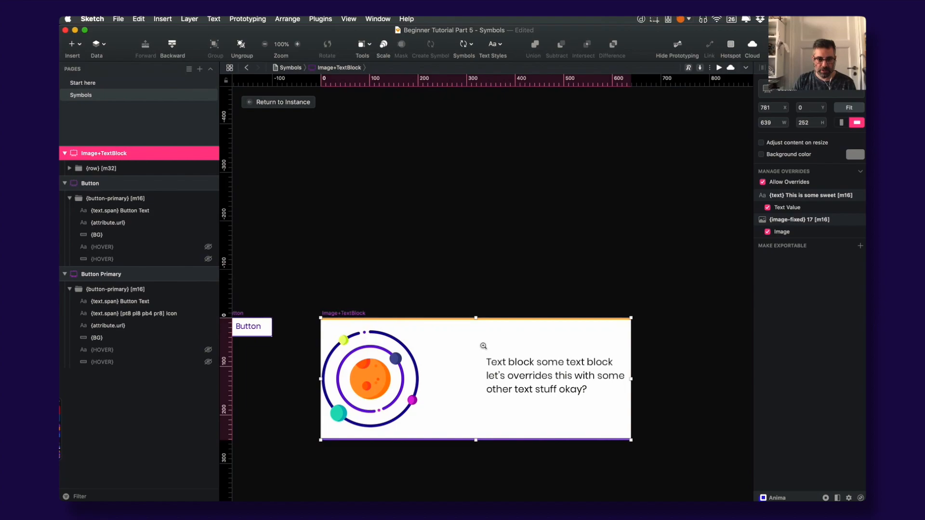
scroll(484, 346, "up", 5)
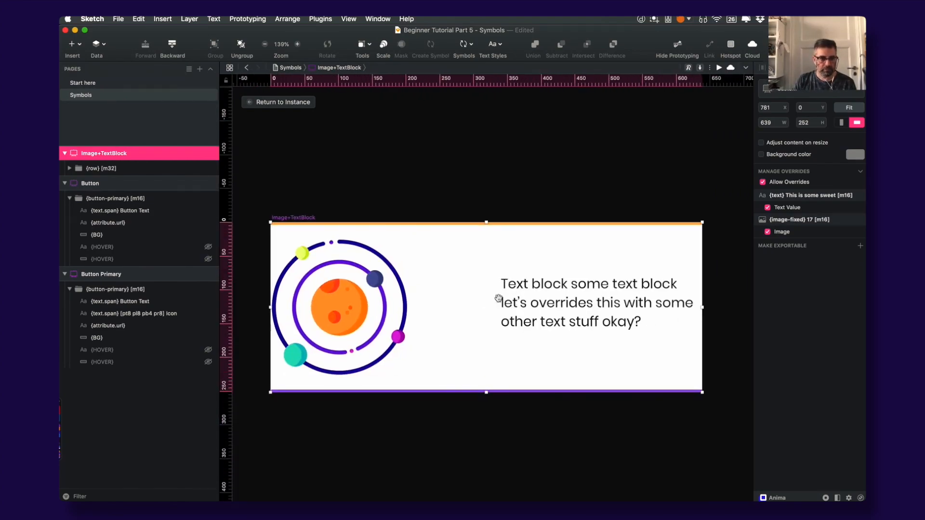
Rename the purple line layer in the Image+TextBlock symbol to "{rectangle} [m64]".
left_click(503, 299)
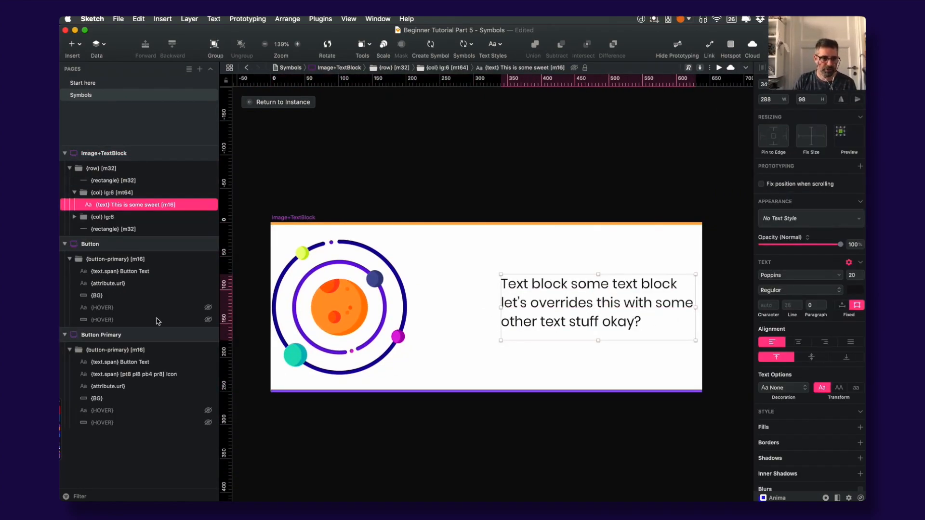
left_click(111, 181)
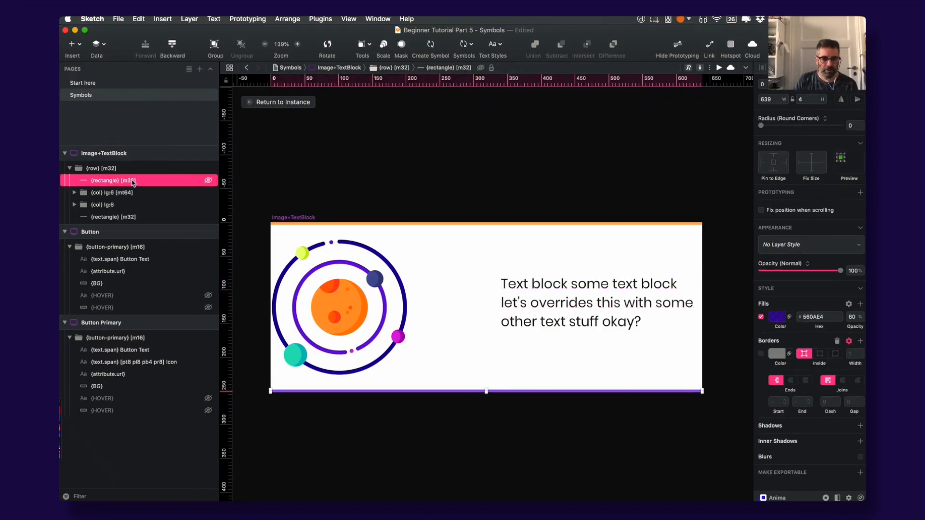
double_click(129, 181)
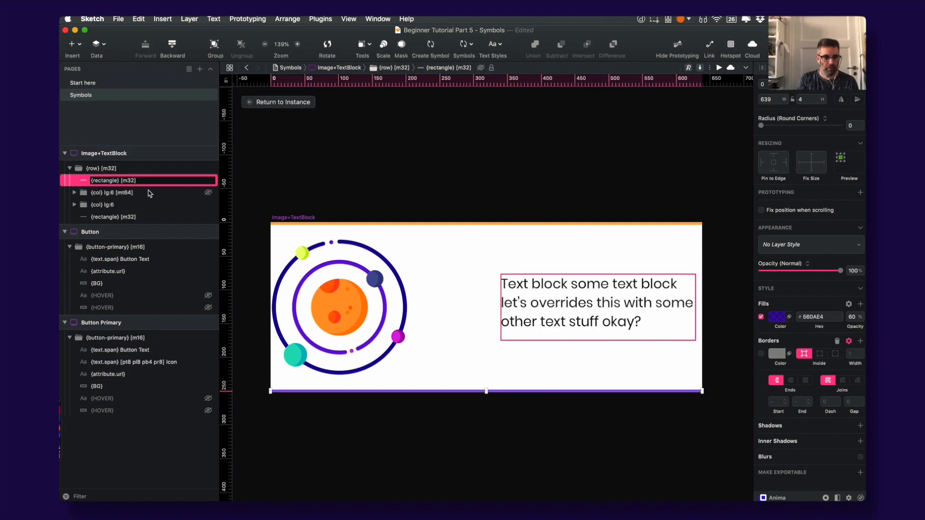
type("64]")
key("Return")
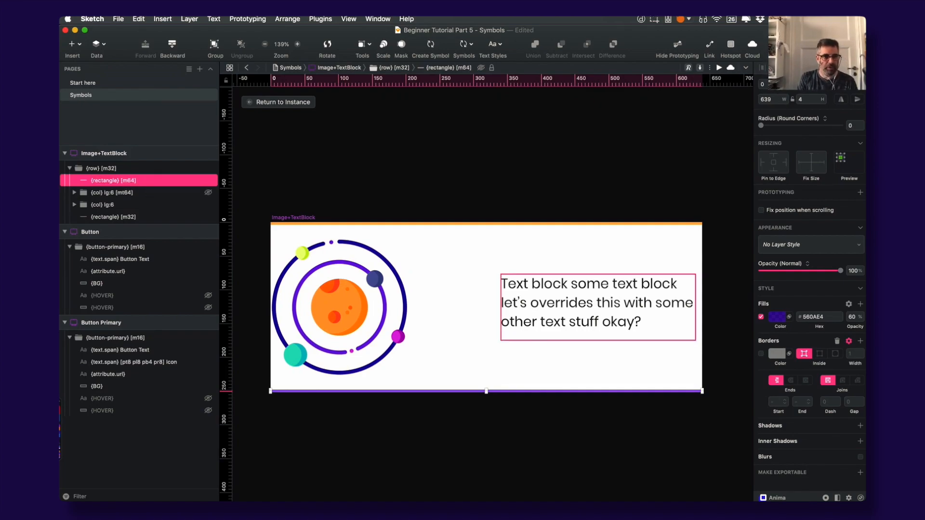
Rename the symbol's orange line layer to "{rectangle} [m64]" and save the document.
left_click(125, 218)
double_click(125, 217)
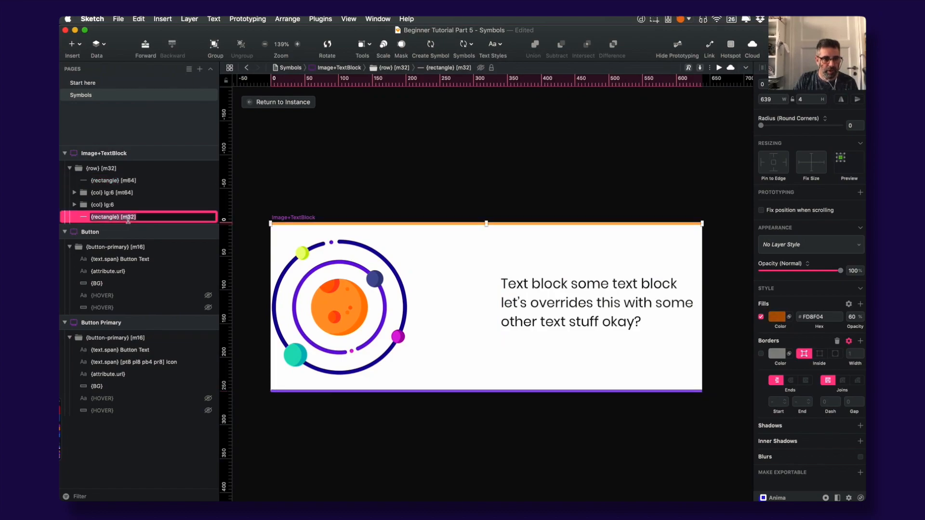
key("Right")
key("BackSpace")
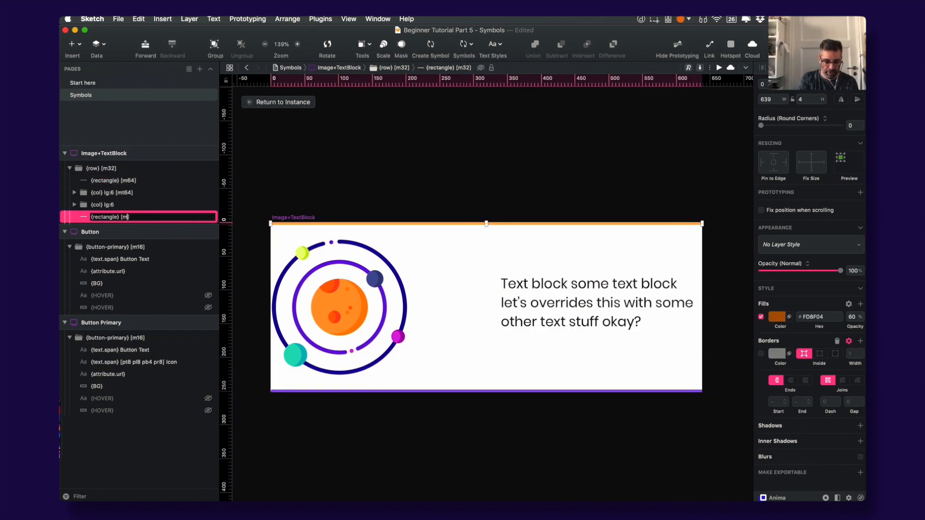
type("64]")
key("Return")
key("super+s")
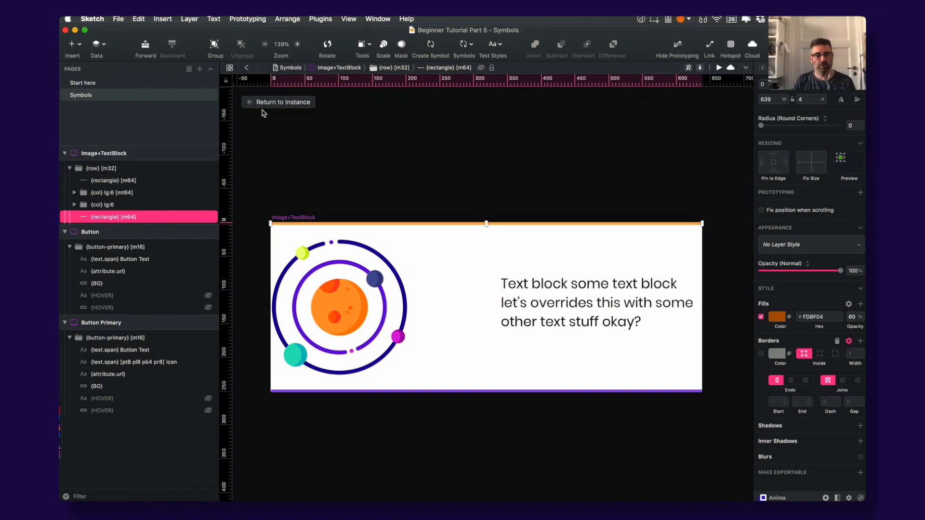
Return to the instance, switch to the Sketch2React Code App, and examine the spacing around both blocks in a slightly narrower preview window.
left_click(260, 102)
key("super+Tab")
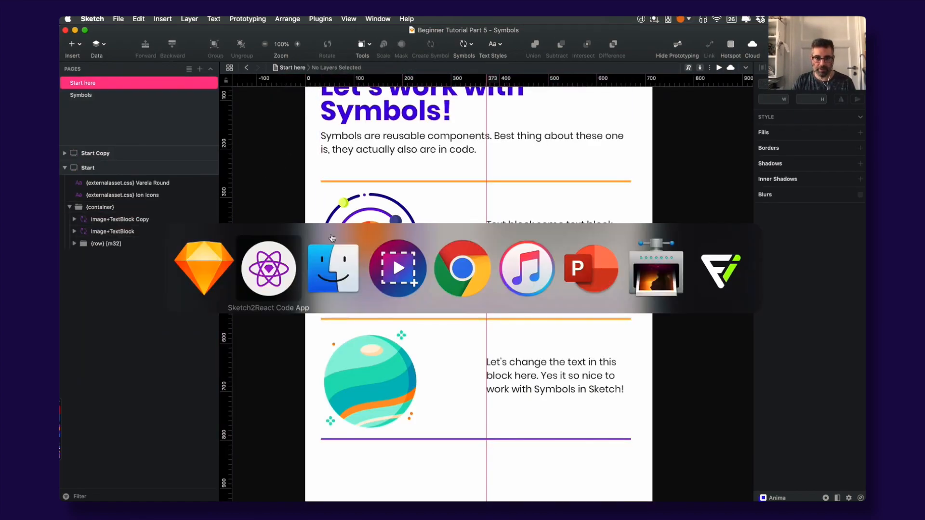
scroll(314, 235, "down", 5)
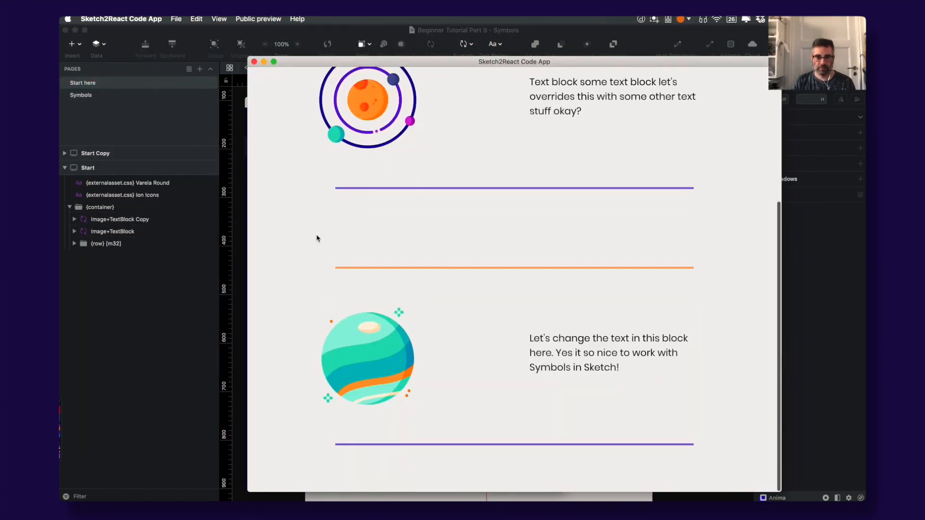
scroll(342, 196, "up", 3)
scroll(341, 205, "down", 3)
scroll(342, 204, "up", 3)
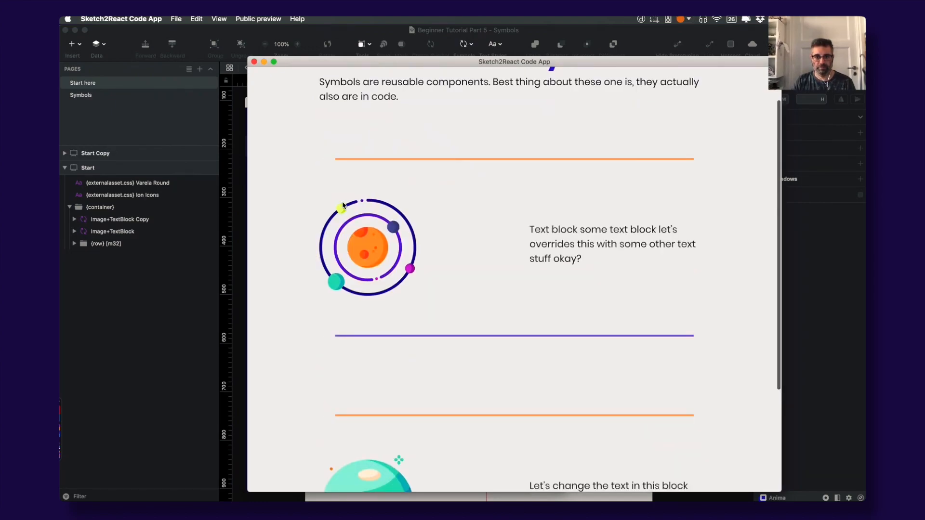
scroll(563, 206, "up", 1)
mouse_move(780, 199)
left_mouse_down()
mouse_move(470, 186)
mouse_move(861, 188)
mouse_move(768, 185)
left_mouse_up()
scroll(706, 169, "down", 5)
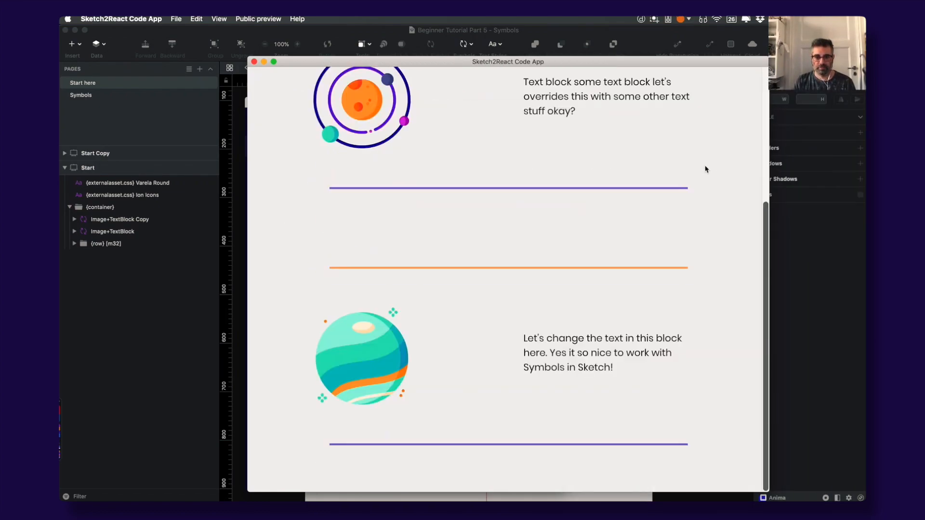
Switch back to Sketch and open the Image+TextBlock symbol source from its upper instance.
left_click(334, 39)
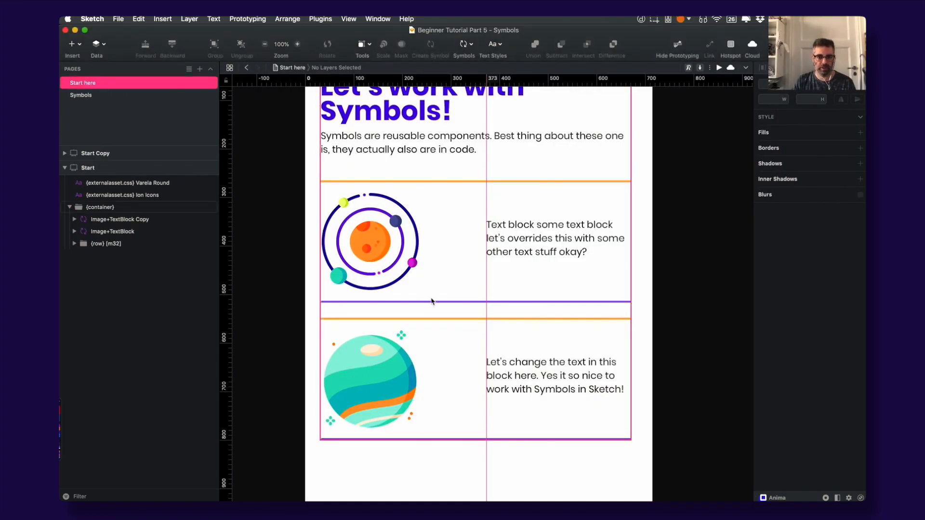
double_click(424, 324)
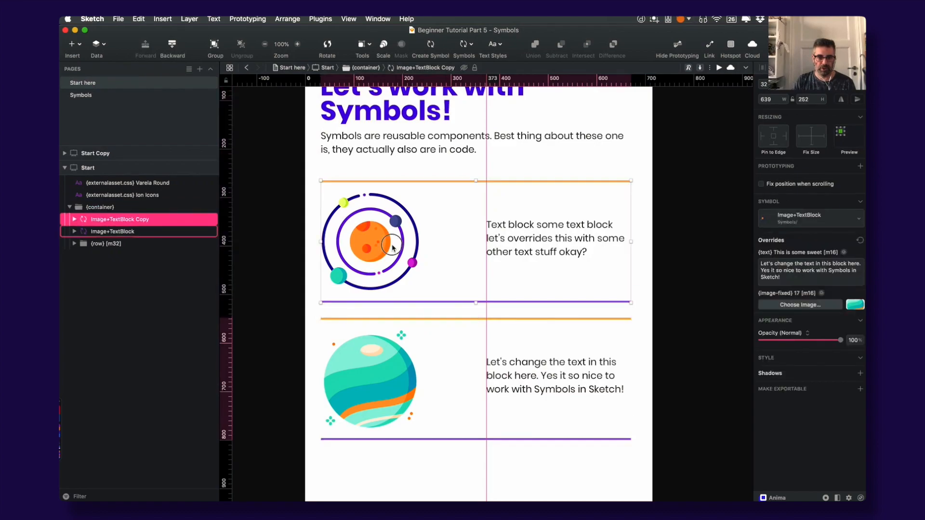
double_click(392, 249)
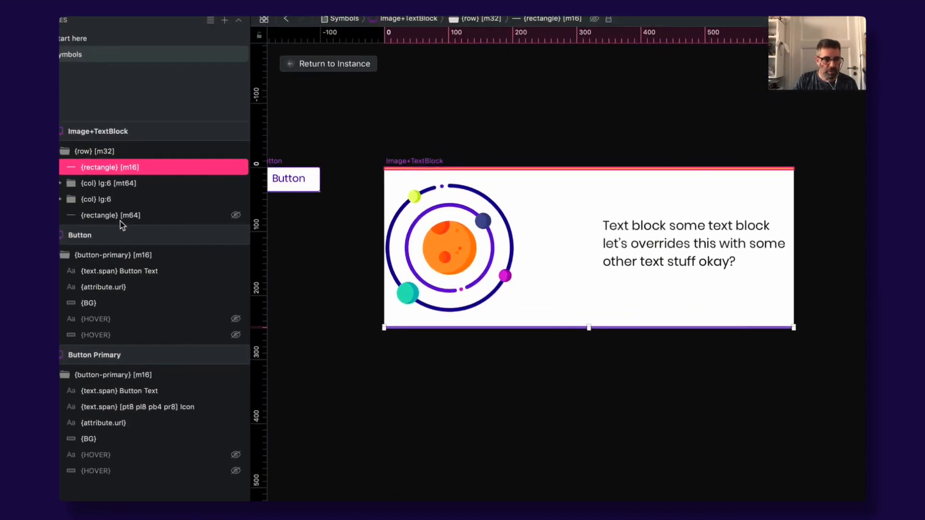
Rename the symbol's orange line layer to "{rectangle} [m16]" and return to the instance.
left_click(126, 215)
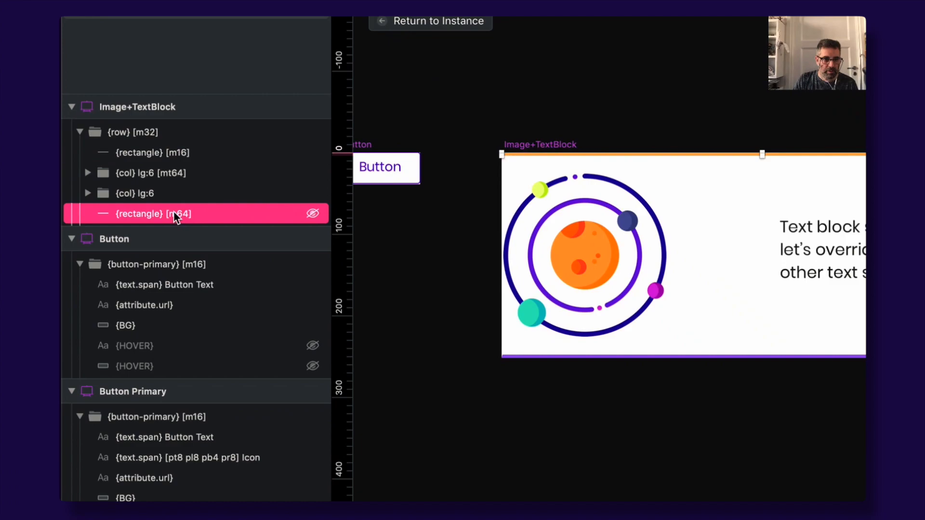
double_click(173, 212)
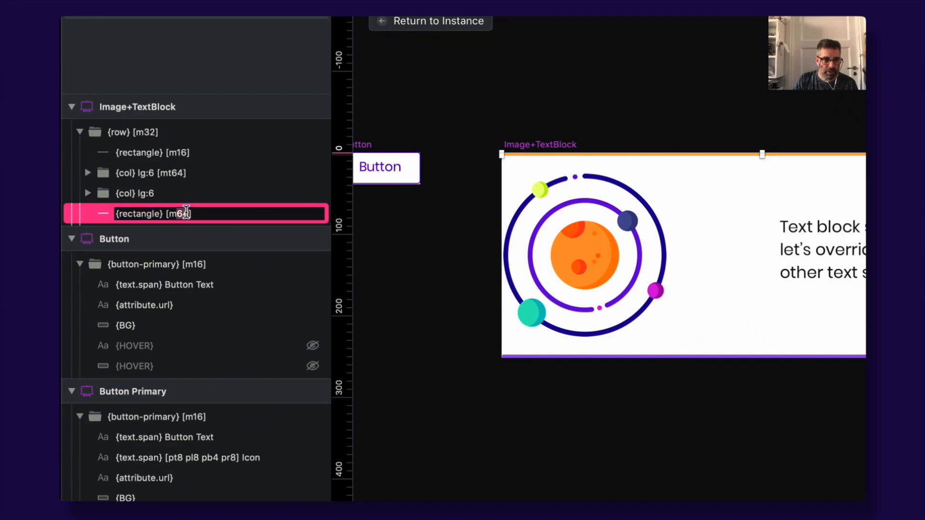
type("16")
key("Return")
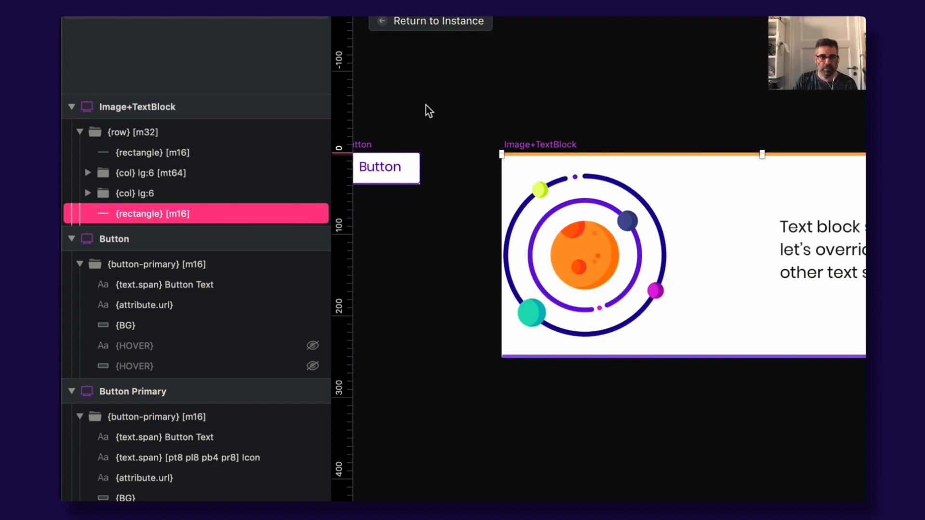
left_click(381, 20)
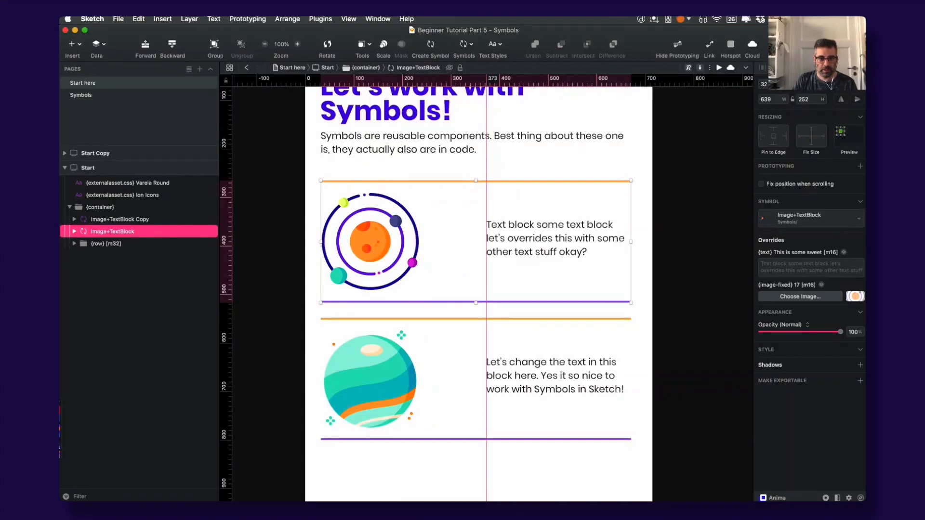
Check the spacing between the two blocks in a wider Sketch2React Code App window and return to Sketch.
key("super+Tab")
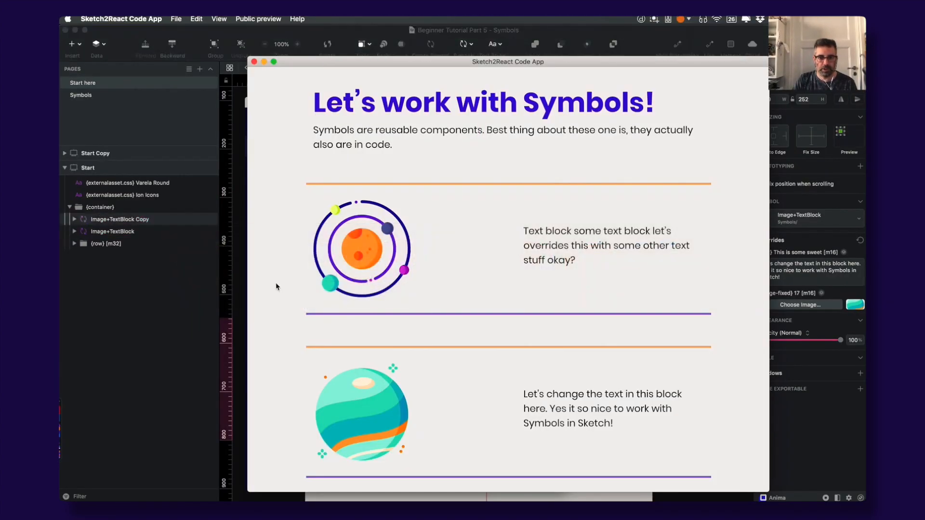
scroll(386, 270, "down", 1)
left_click_drag(769, 228, 799, 216)
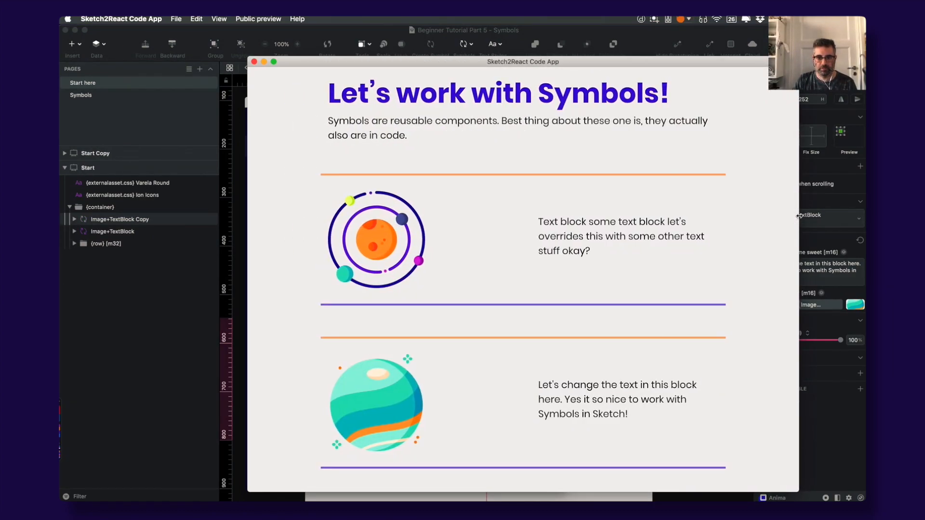
left_click(285, 31)
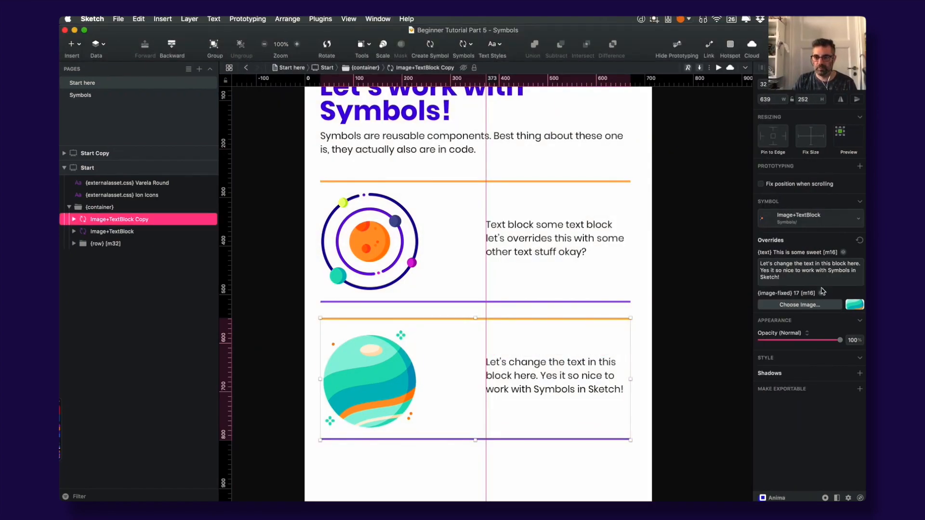